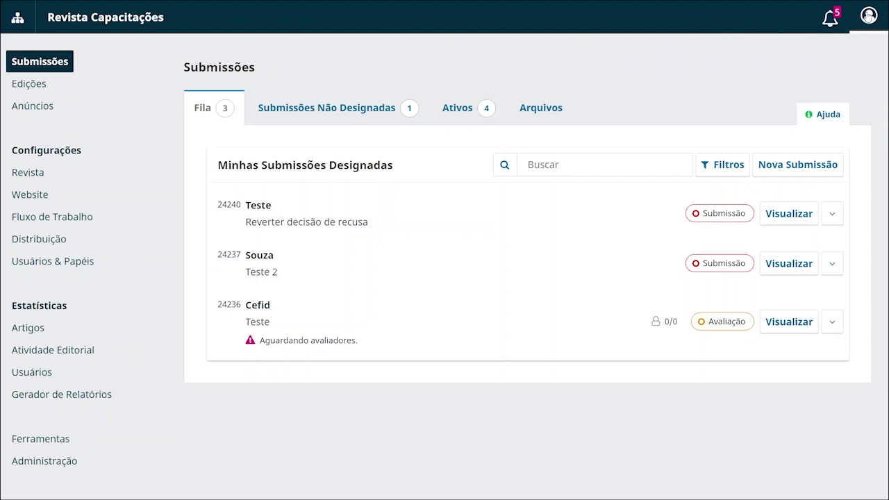
Look over the user account options and the pending Tarefas notifications, and close the notification list.
{"action": "left_click", "coordinate": [869, 15]}
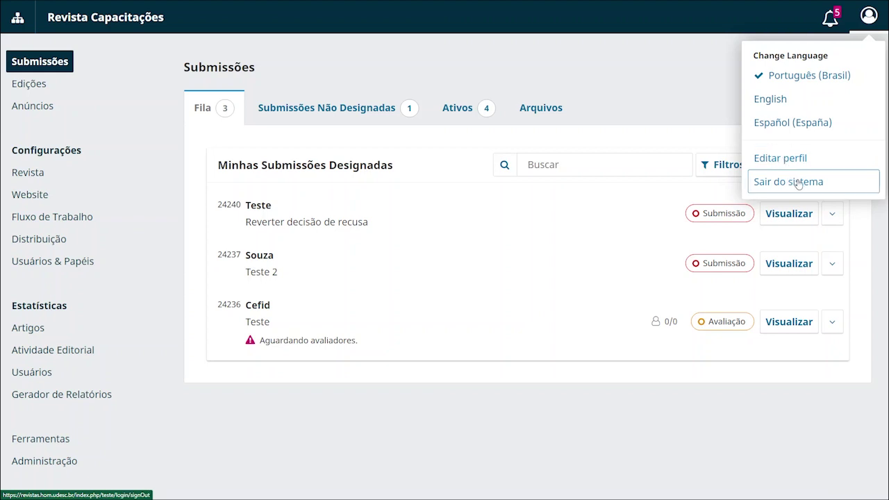
{"action": "left_click", "coordinate": [831, 21]}
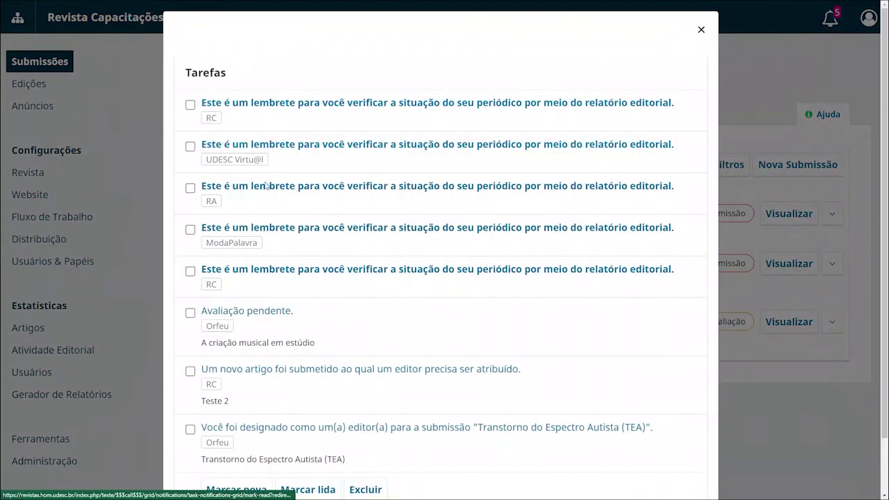
{"action": "left_click", "coordinate": [701, 29]}
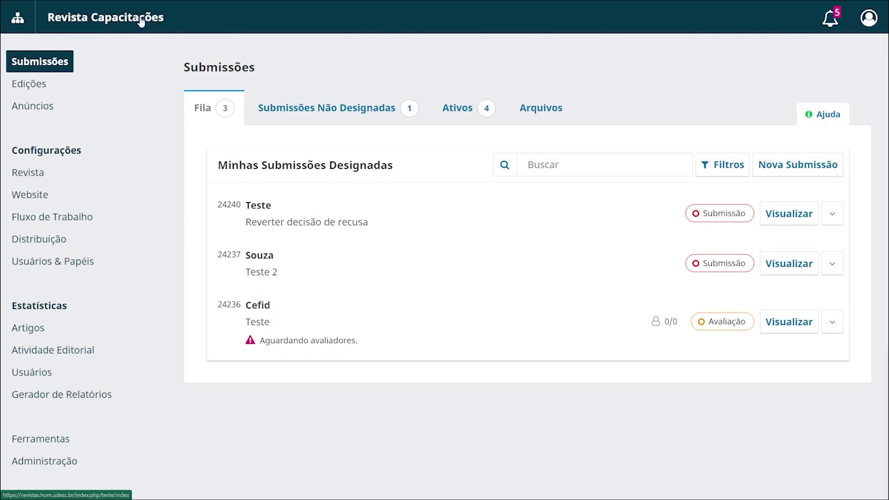
Look through the list of other journals hosted in the system and close it.
{"action": "left_click", "coordinate": [88, 20]}
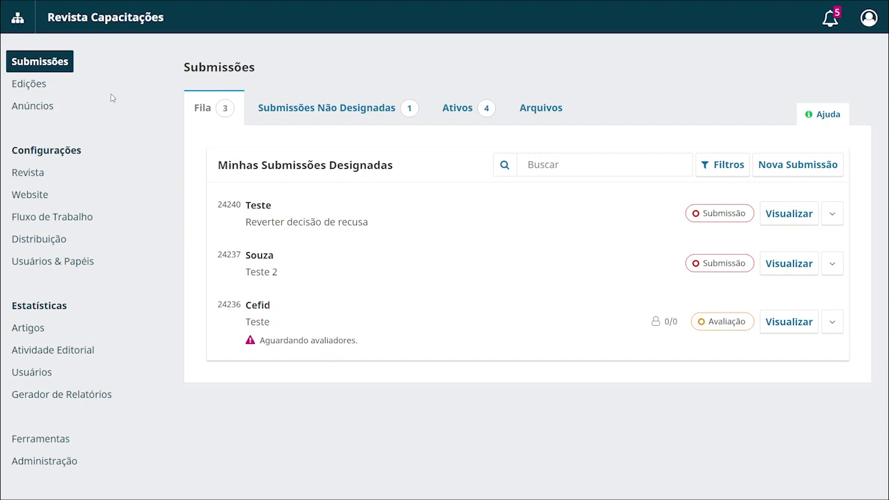
{"action": "left_click", "coordinate": [18, 19]}
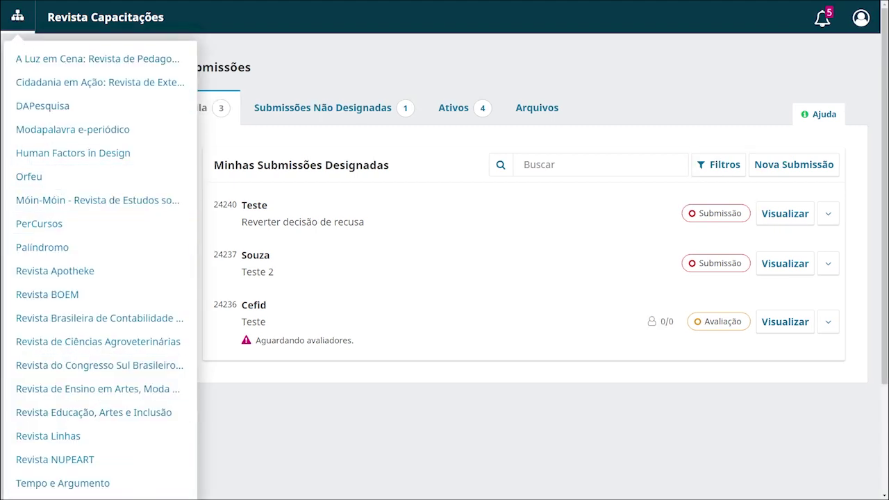
{"action": "key", "text": "Escape"}
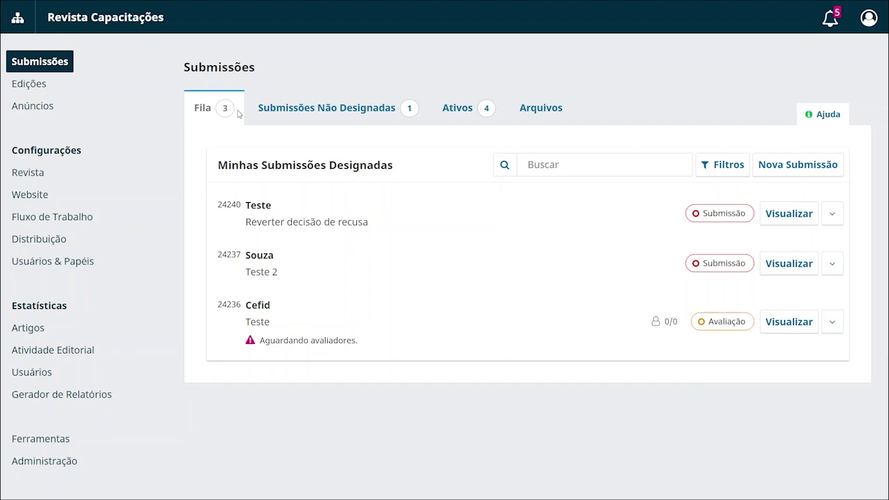
Review the unassigned, active and archived submissions of Revista Capacitações.
{"action": "left_click", "coordinate": [294, 113]}
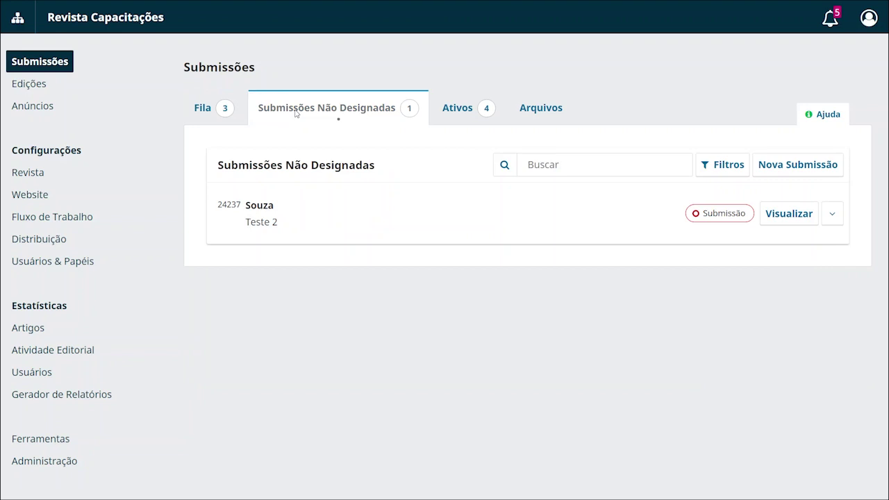
{"action": "left_click", "coordinate": [441, 115]}
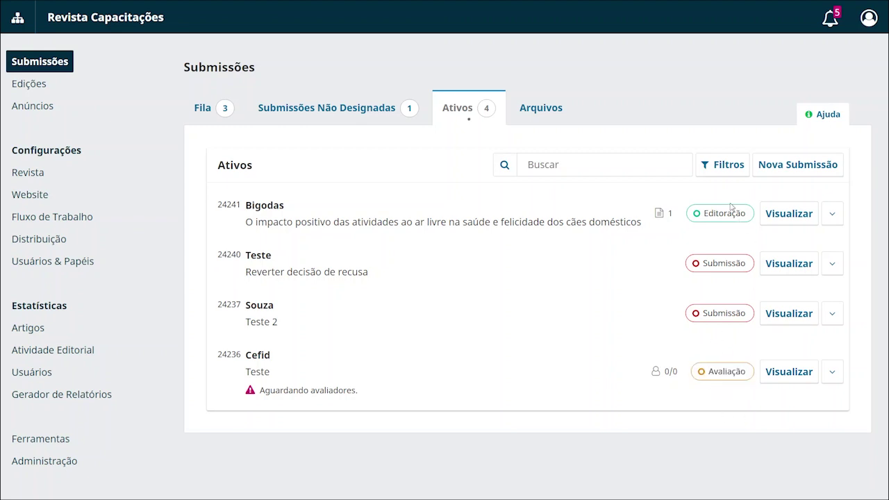
{"action": "left_click", "coordinate": [541, 107]}
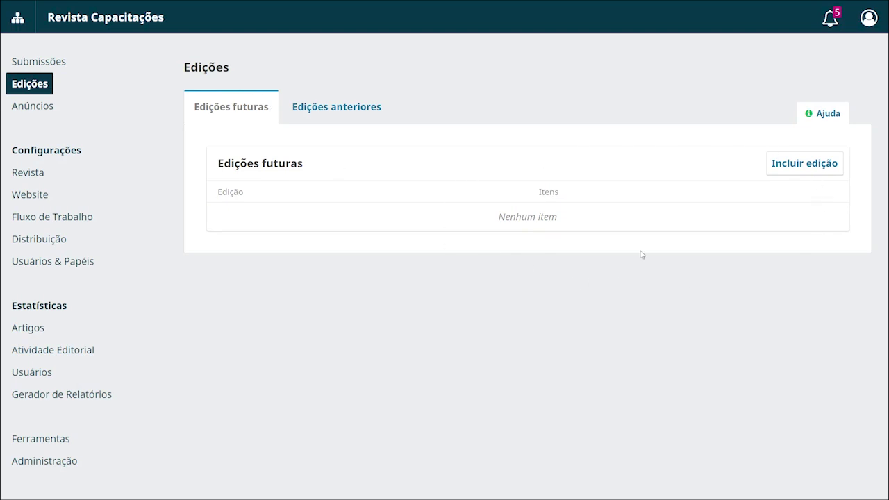
Examine the journal's previous issues, and its announcements with their announcement types.
{"action": "left_click", "coordinate": [371, 109]}
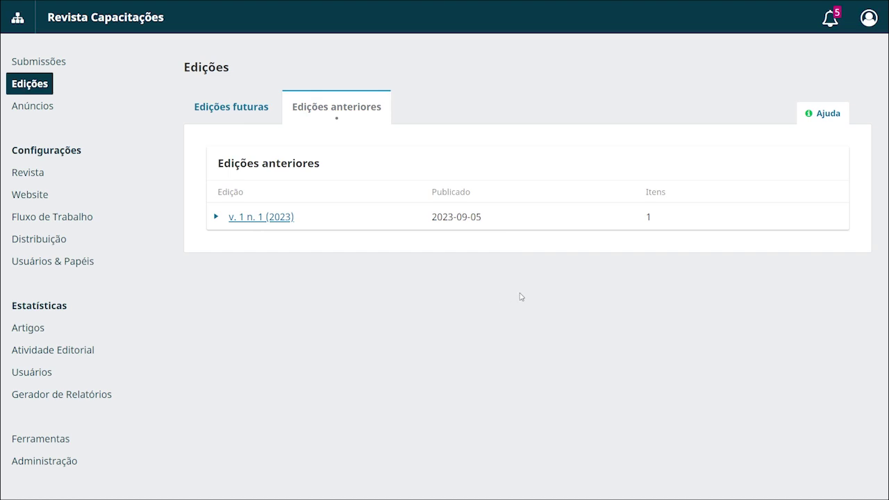
{"action": "left_click", "coordinate": [42, 113]}
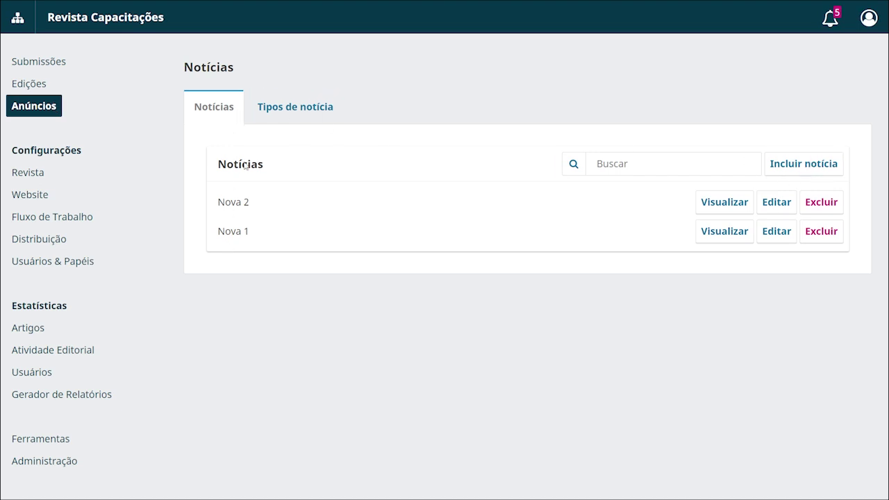
{"action": "left_click", "coordinate": [290, 113]}
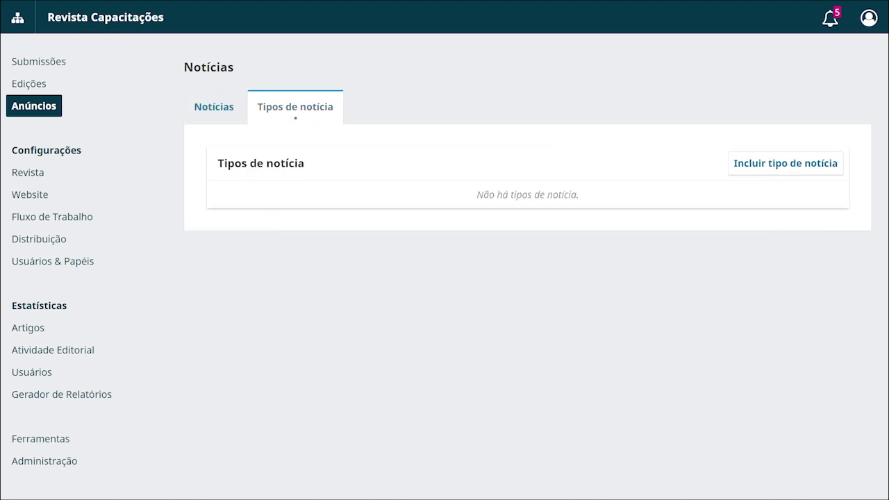
Look through the Revista settings, covering the journal identity, Contato, Seções and Categorias.
{"action": "left_click", "coordinate": [28, 172]}
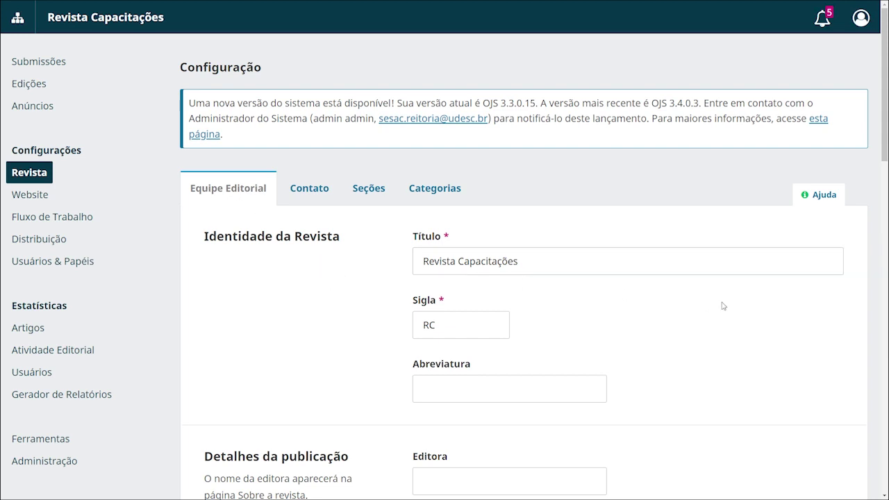
{"action": "scroll", "coordinate": [722, 306], "scroll_direction": "down", "scroll_amount": 4}
{"action": "scroll", "coordinate": [722, 306], "scroll_direction": "up", "scroll_amount": 5}
{"action": "left_click", "coordinate": [313, 188]}
{"action": "left_click", "coordinate": [379, 194]}
{"action": "left_click", "coordinate": [436, 196]}
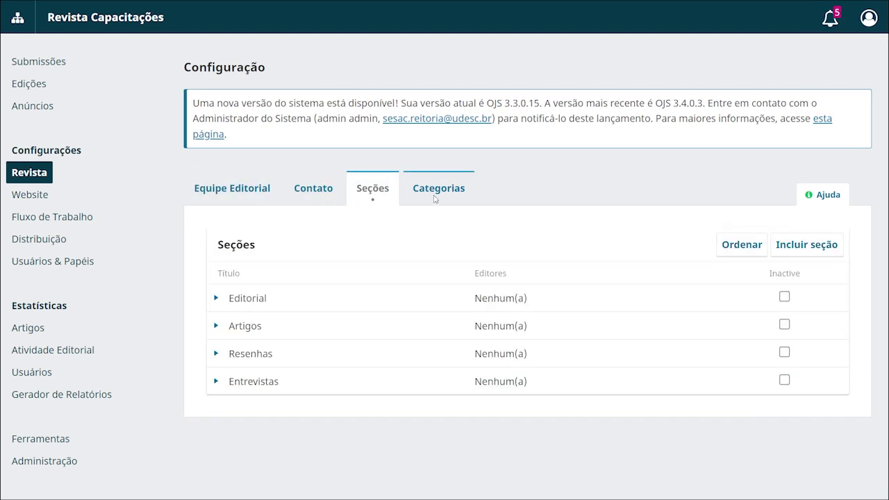
Look through the Website settings for appearance, configuration and installed plugins.
{"action": "left_click", "coordinate": [39, 196]}
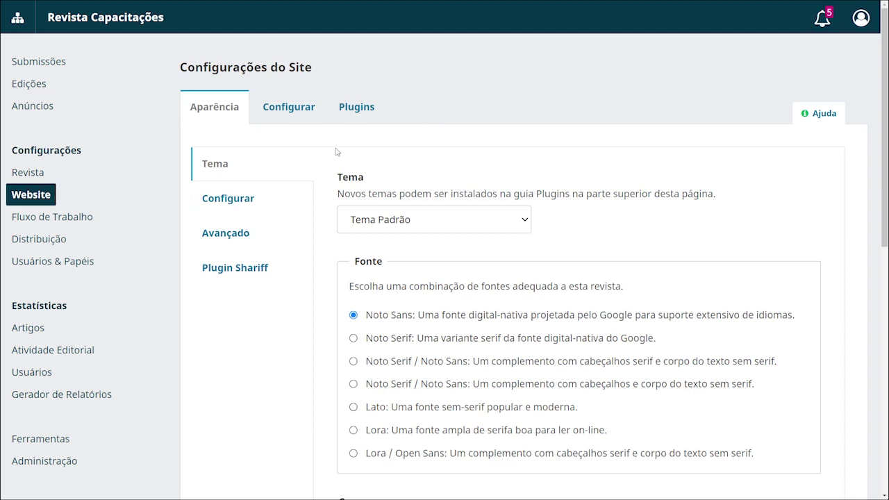
{"action": "left_click", "coordinate": [287, 109]}
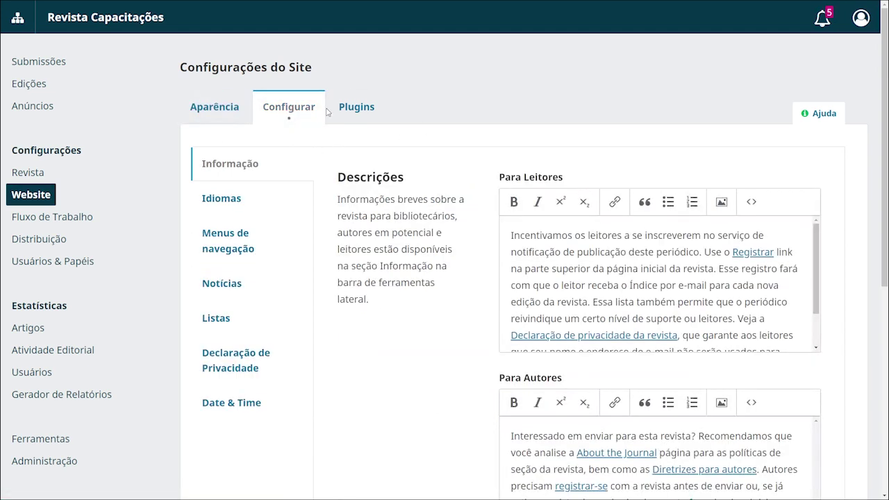
{"action": "left_click", "coordinate": [341, 108]}
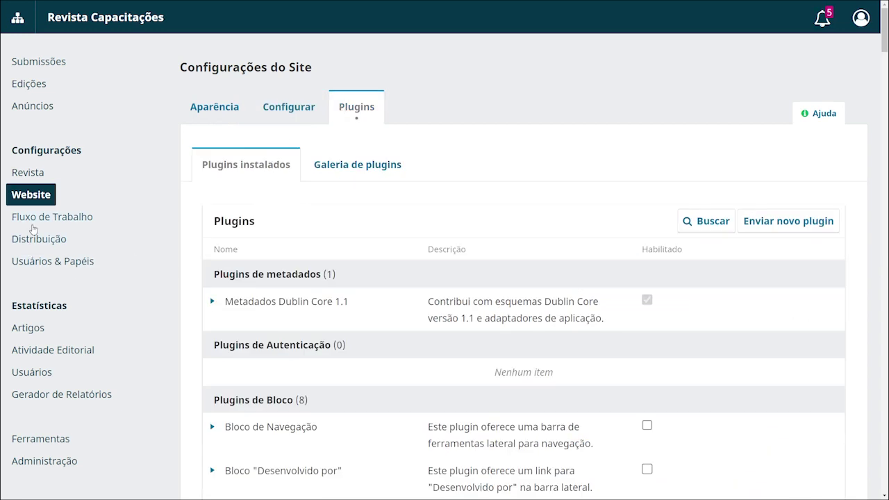
Examine the submission settings of the Fluxo de Trabalho, including the submission checklist and the author guidelines.
{"action": "left_click", "coordinate": [33, 227]}
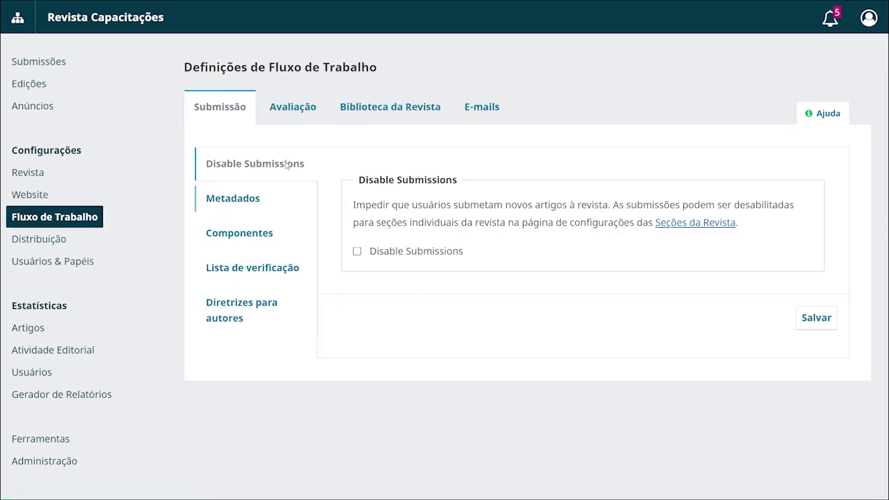
{"action": "left_click", "coordinate": [266, 274]}
{"action": "left_click", "coordinate": [245, 323]}
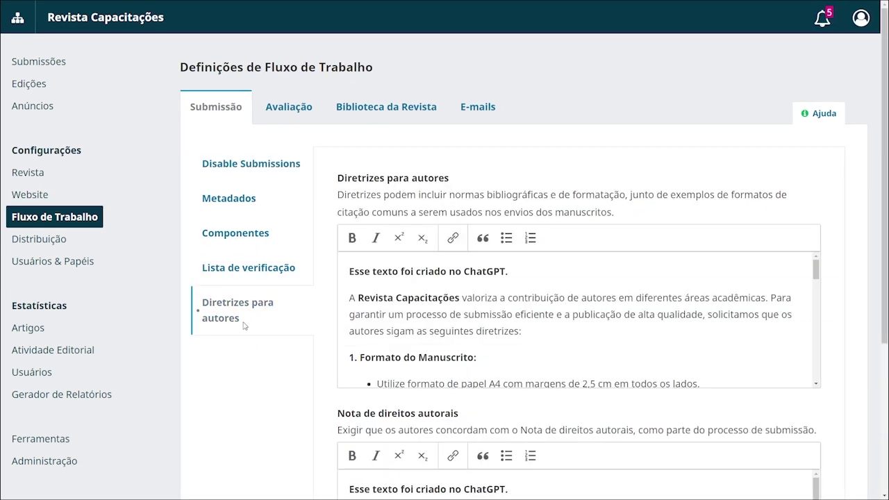
Examine the workflow's Avaliação settings, including the review forms and the reviewer guidelines.
{"action": "left_click", "coordinate": [281, 114]}
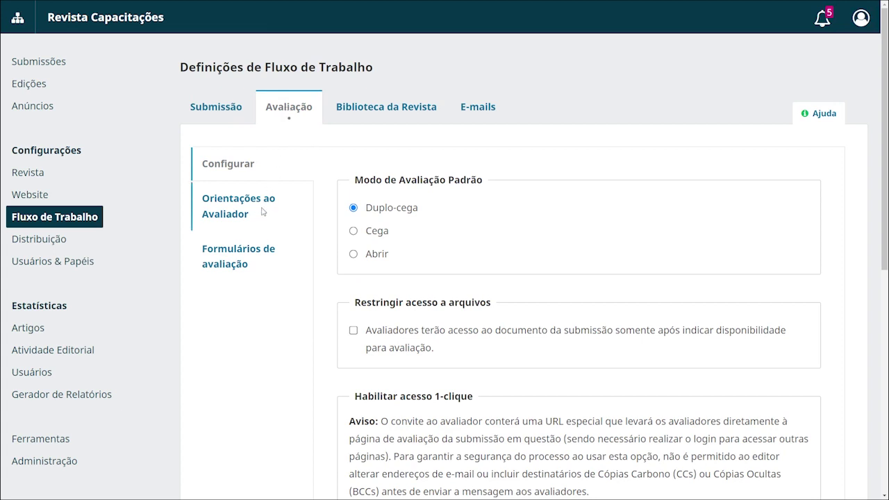
{"action": "left_click", "coordinate": [264, 236]}
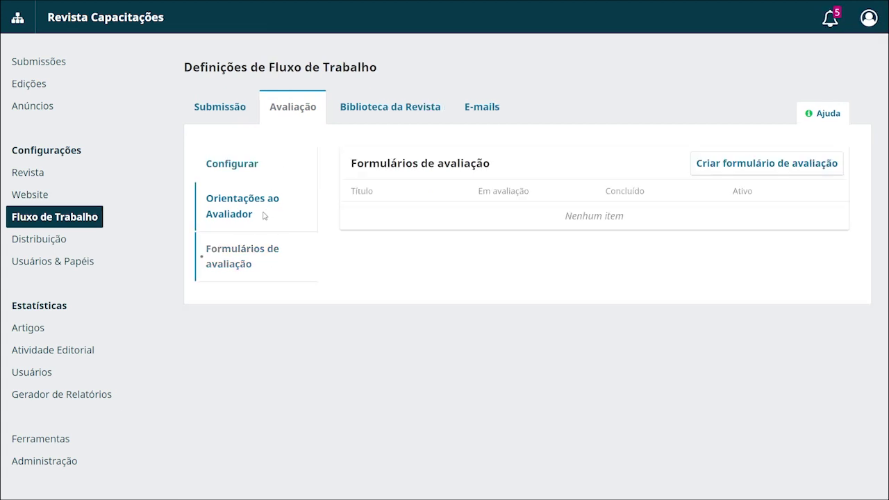
{"action": "left_click", "coordinate": [264, 215]}
Examine the workflow's Biblioteca da Revista and its e-mail settings, including the e-mail templates.
{"action": "left_click", "coordinate": [369, 117]}
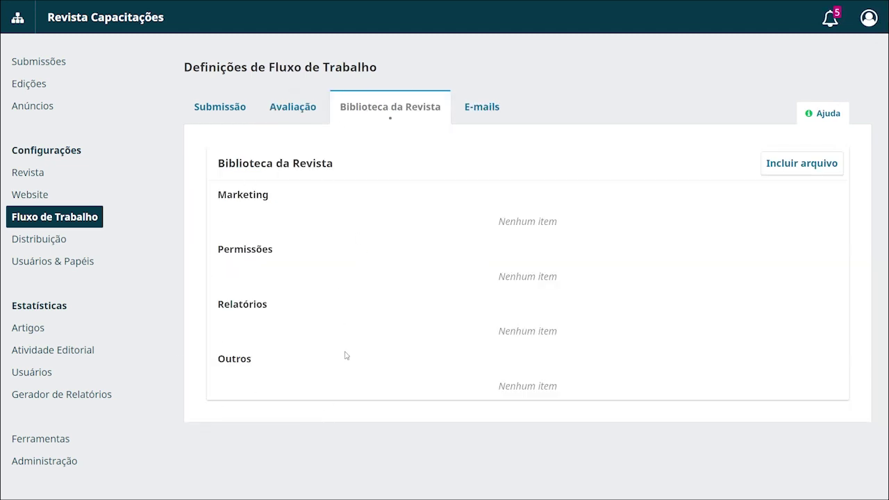
{"action": "left_click", "coordinate": [493, 118]}
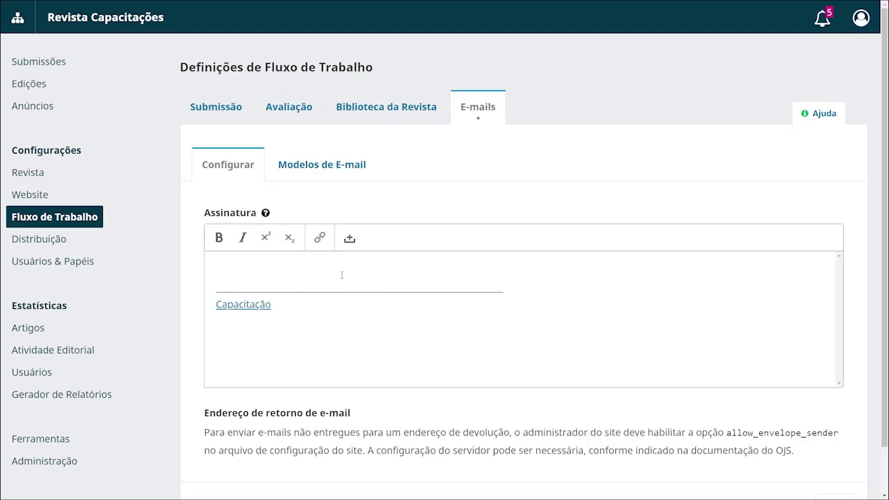
{"action": "left_click", "coordinate": [346, 170]}
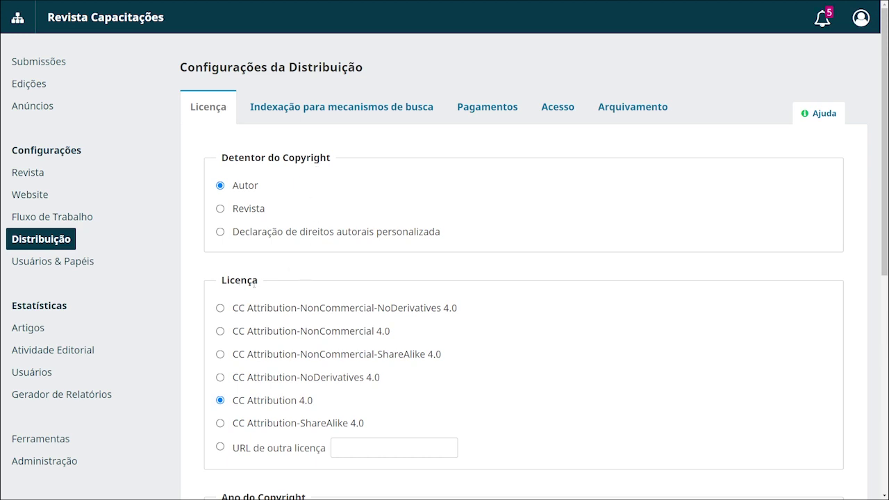
Review the Distribuição settings for copyright holder and licence, and view the payment settings.
{"action": "scroll", "coordinate": [542, 336], "scroll_direction": "down", "scroll_amount": 5}
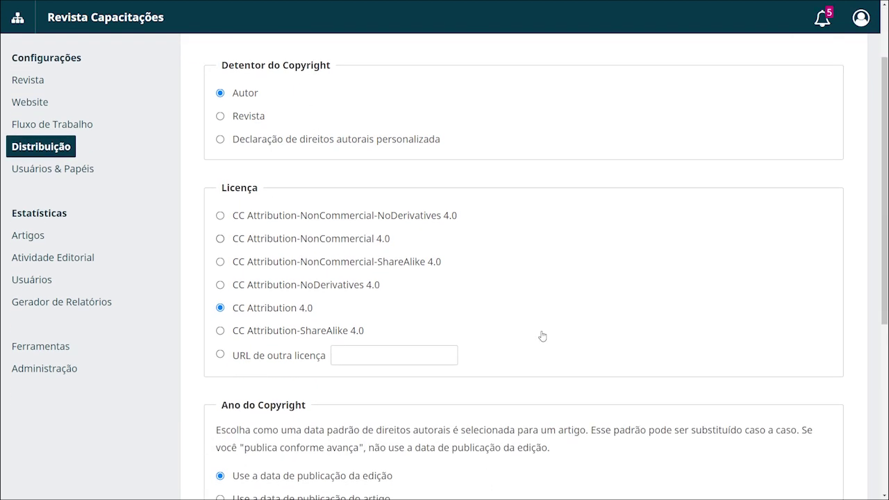
{"action": "scroll", "coordinate": [541, 336], "scroll_direction": "up", "scroll_amount": 5}
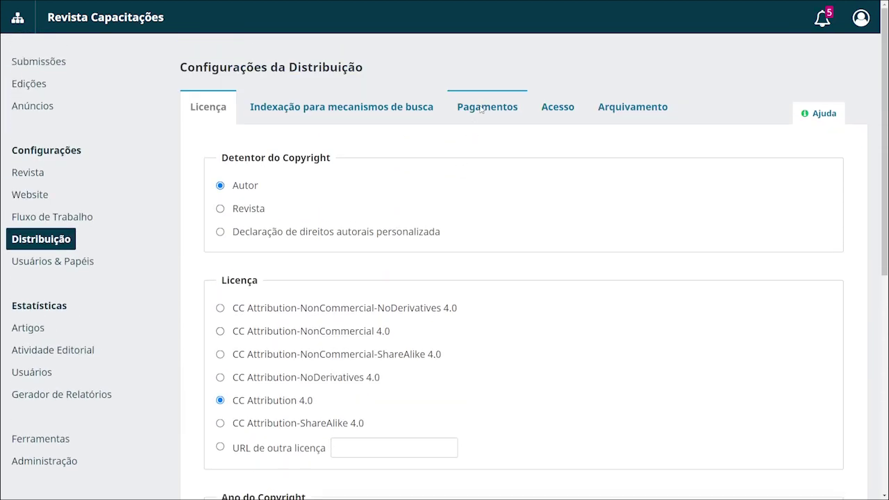
{"action": "left_click", "coordinate": [481, 108]}
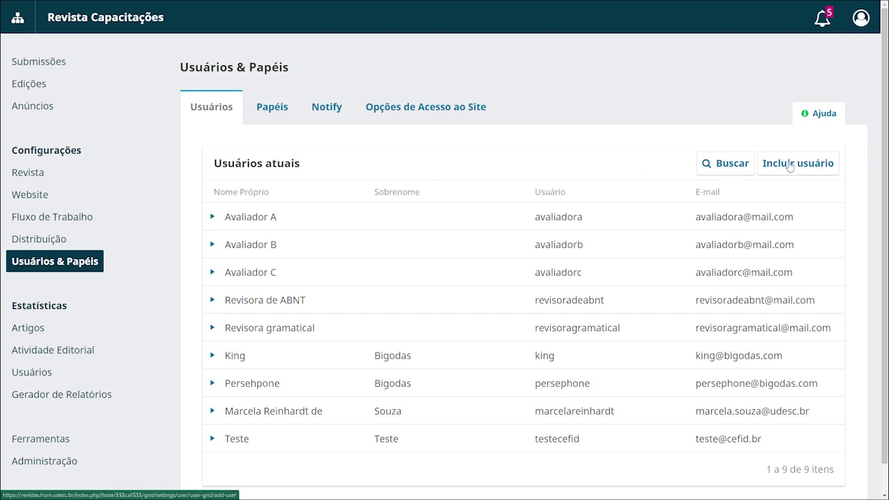
Show the search options for the journal's current users and view the available role filters.
{"action": "left_click", "coordinate": [709, 164]}
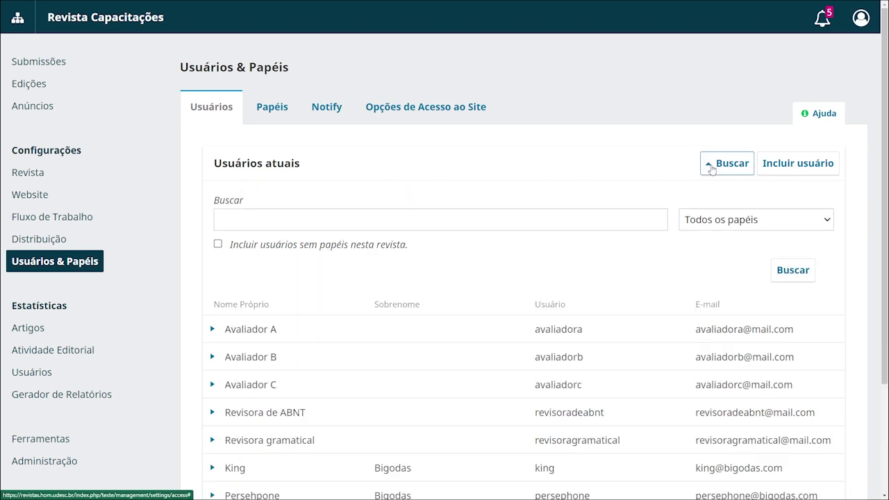
{"action": "left_click", "coordinate": [762, 220]}
{"action": "left_click", "coordinate": [762, 220]}
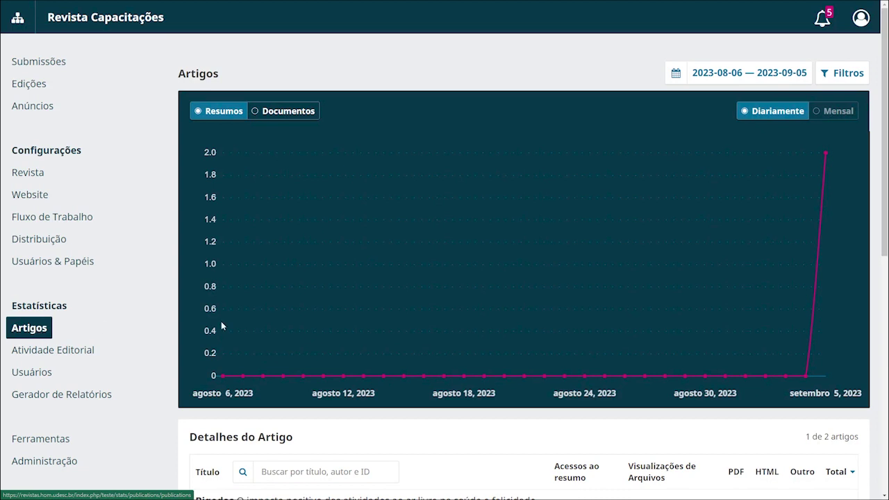
Examine the article access statistics and the Atividade Editorial figures with their submission trends.
{"action": "scroll", "coordinate": [667, 209], "scroll_direction": "down", "scroll_amount": 3}
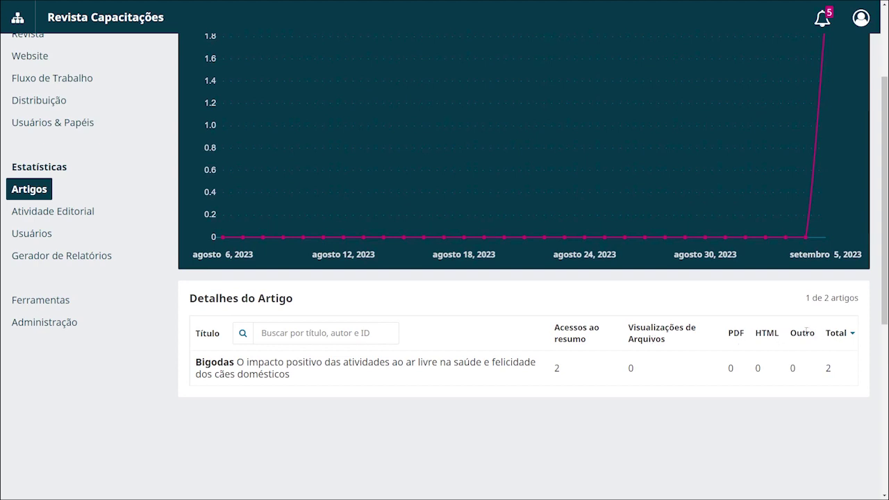
{"action": "left_click", "coordinate": [74, 210]}
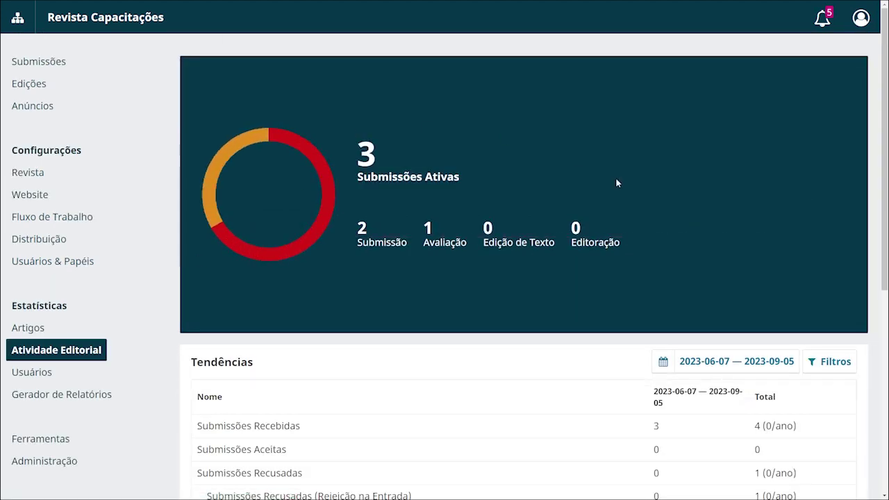
{"action": "scroll", "coordinate": [701, 376], "scroll_direction": "down", "scroll_amount": 1}
{"action": "scroll", "coordinate": [701, 375], "scroll_direction": "down", "scroll_amount": 3}
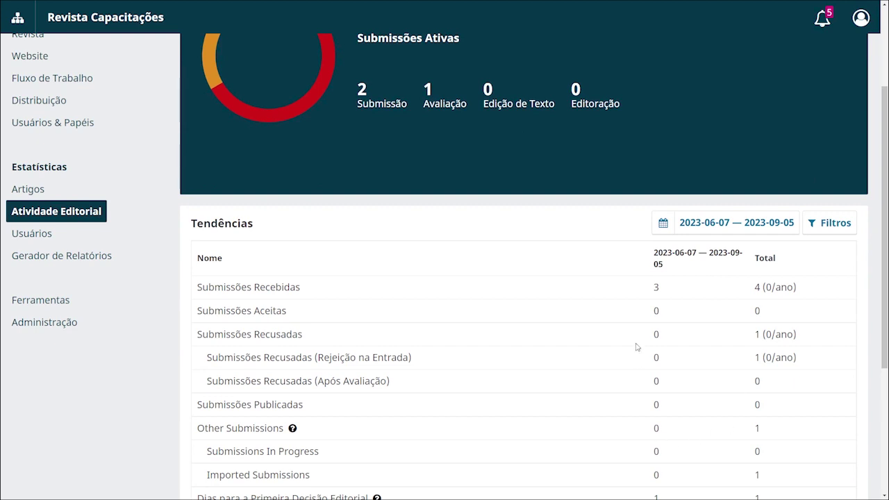
{"action": "scroll", "coordinate": [673, 355], "scroll_direction": "down", "scroll_amount": 1}
{"action": "scroll", "coordinate": [672, 355], "scroll_direction": "down", "scroll_amount": 1}
{"action": "scroll", "coordinate": [463, 340], "scroll_direction": "up", "scroll_amount": 1}
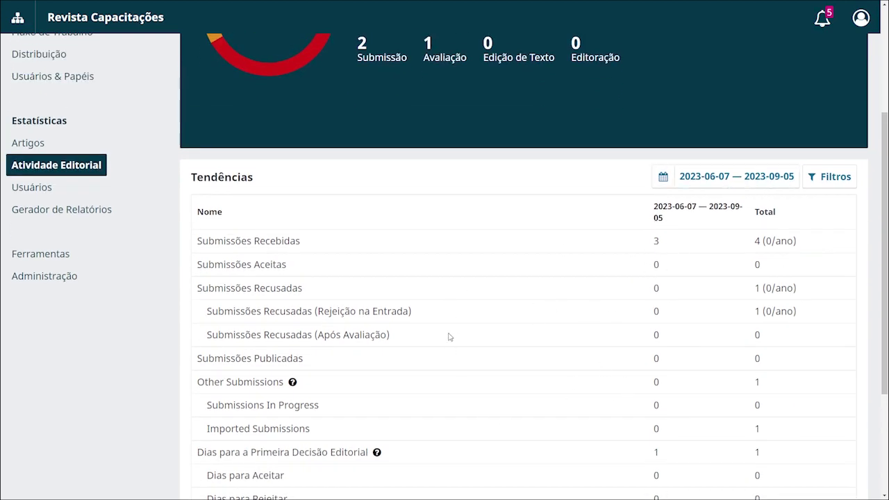
View the registered user statistics and open the Gerador de Relatórios.
{"action": "left_click", "coordinate": [34, 189]}
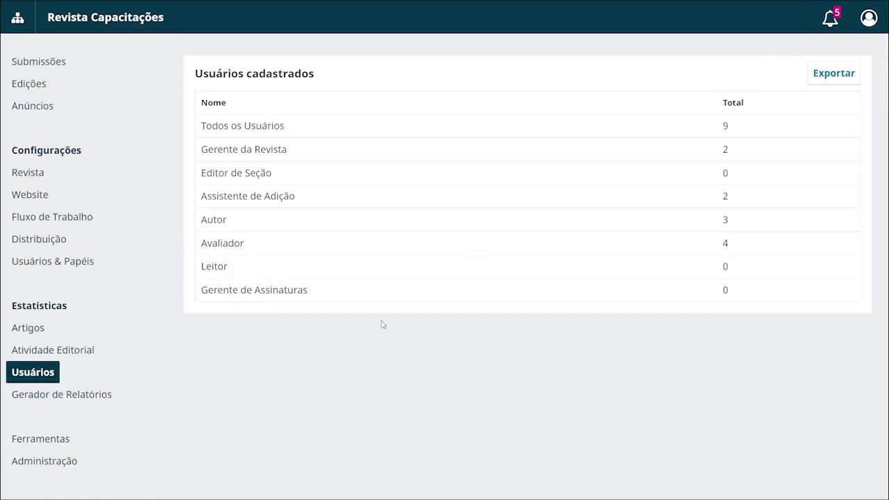
{"action": "left_click", "coordinate": [104, 393]}
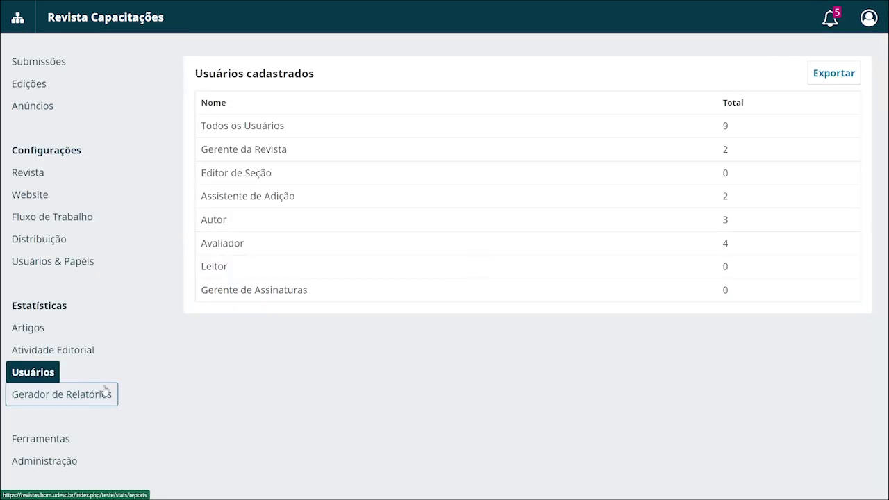